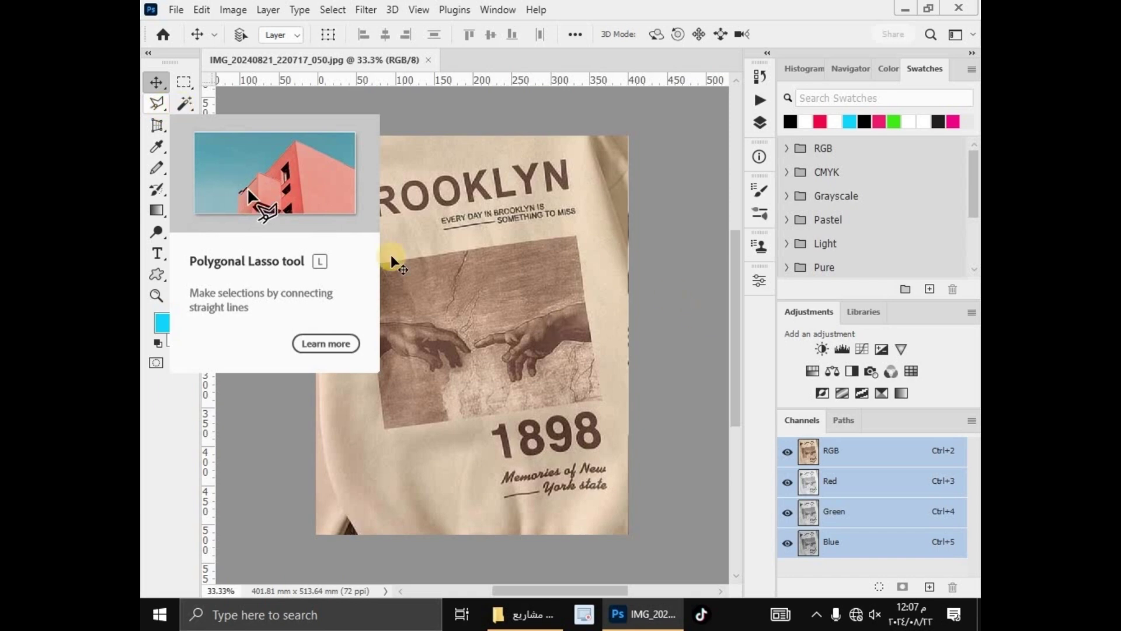
# Perspective-crop the photo to the tilted hands picture, matching the crop corners to the picture's four corners
pyautogui.press('c')
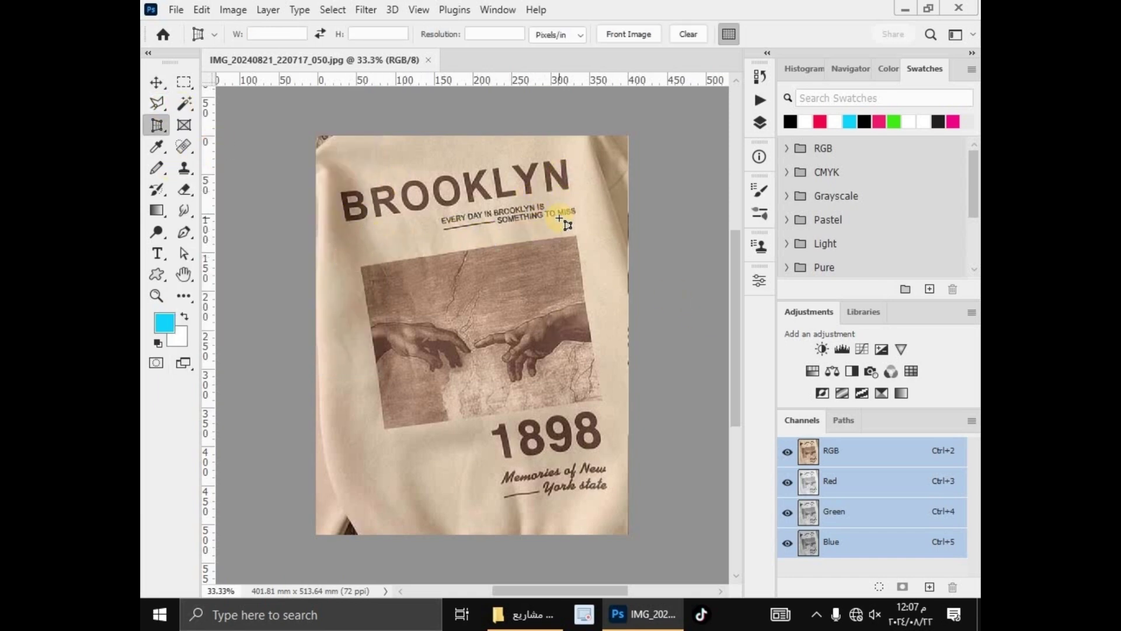
pyautogui.moveTo(360, 268); pyautogui.dragTo(630, 439)
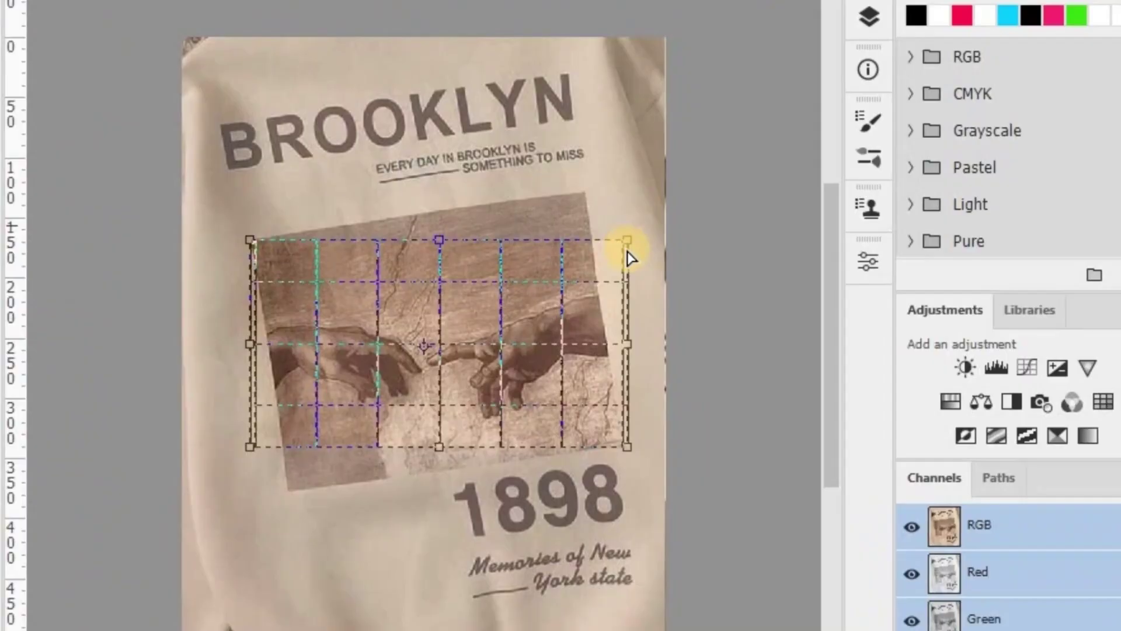
pyautogui.moveTo(618, 254); pyautogui.dragTo(572, 233)
pyautogui.moveTo(603, 401); pyautogui.dragTo(600, 401)
pyautogui.moveTo(359, 400); pyautogui.dragTo(380, 434)
pyautogui.doubleClick(363, 268)
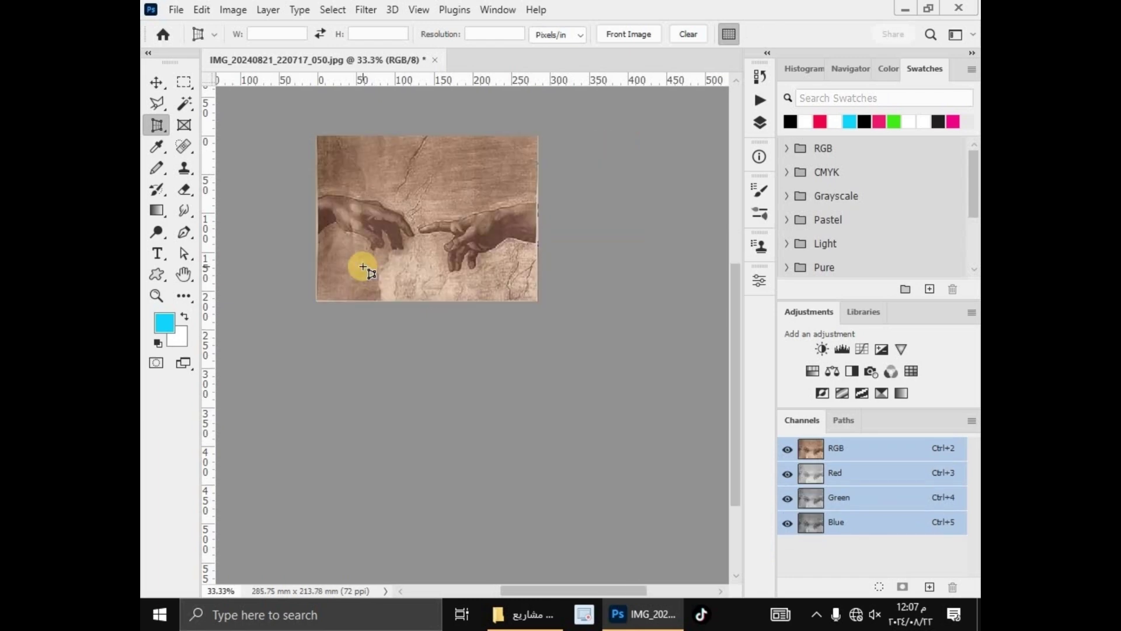
# Apply a Brightness/Contrast adjustment to the cropped picture, with contrast at about 70 and brightness raised slightly
pyautogui.hotkey('ctrl', '+')
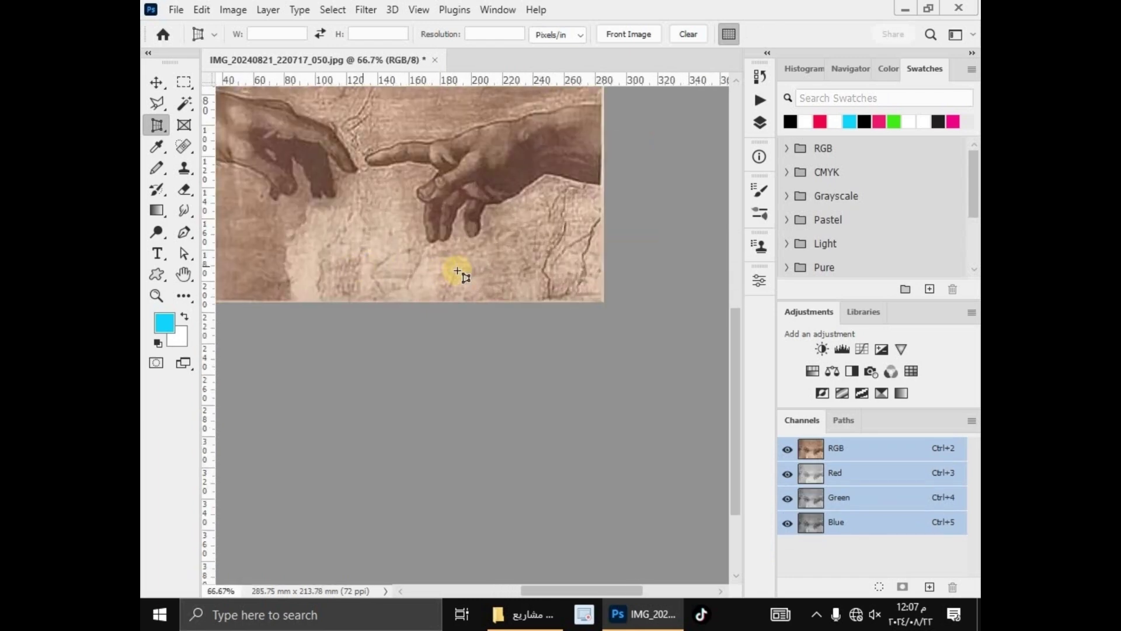
pyautogui.hotkey('ctrl', '-')
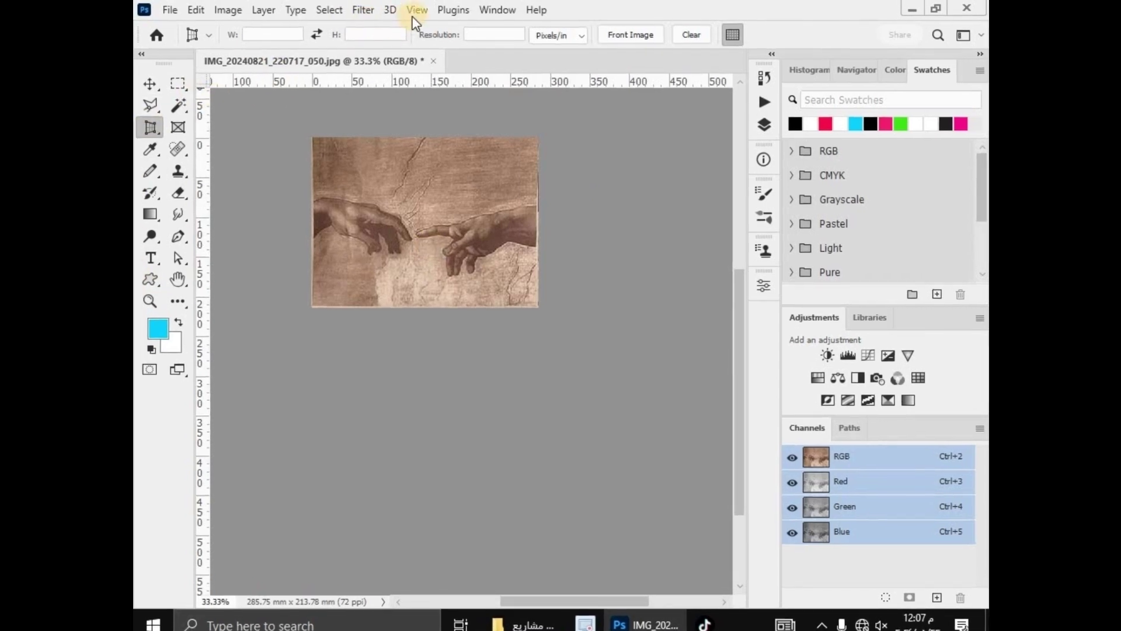
pyautogui.click(228, 10)
pyautogui.moveTo(263, 32)
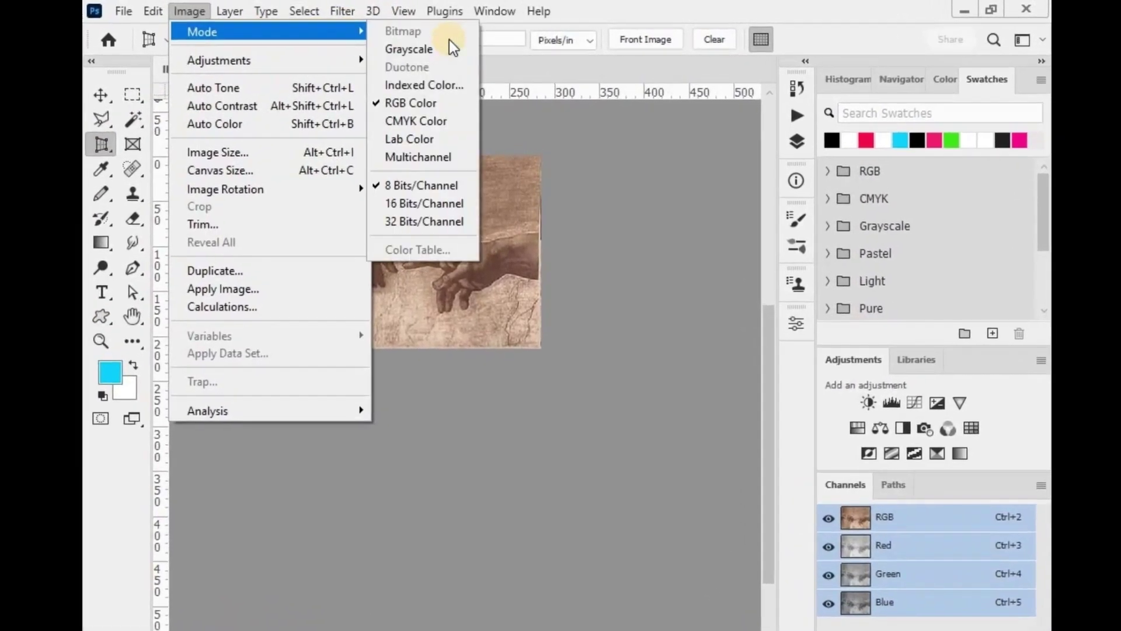
pyautogui.moveTo(286, 59)
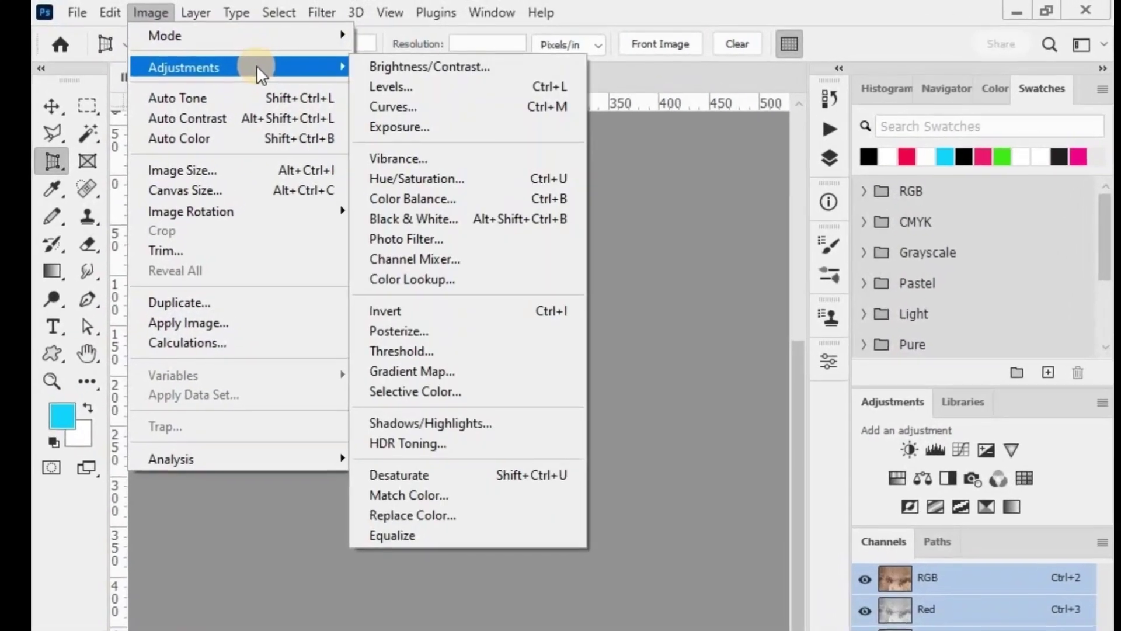
pyautogui.click(420, 67)
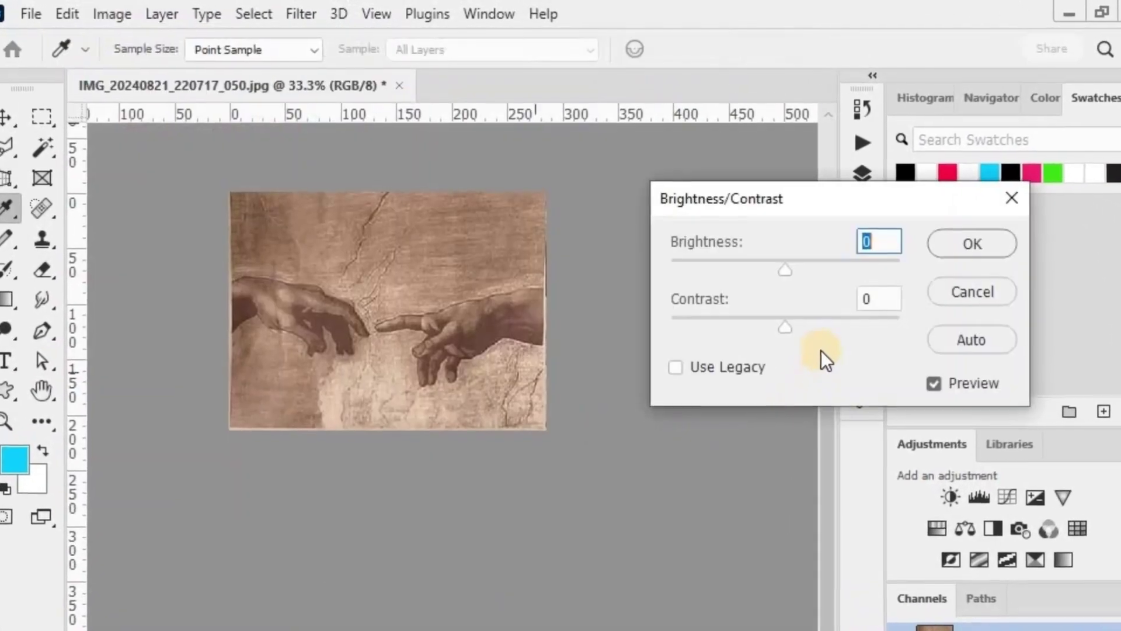
pyautogui.moveTo(817, 327); pyautogui.dragTo(871, 331)
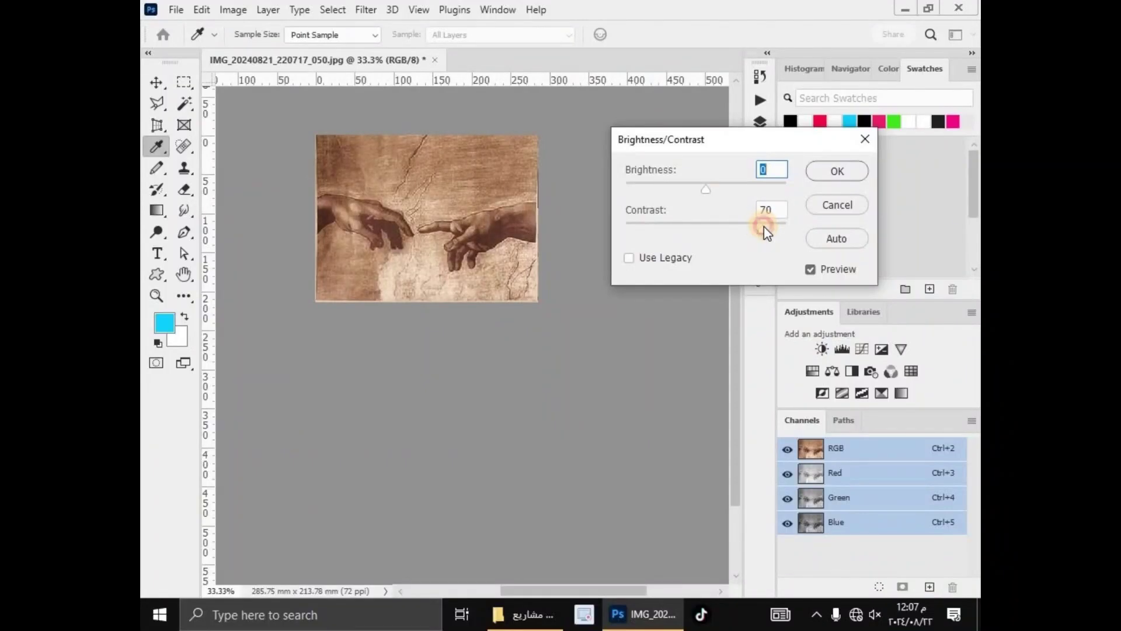
pyautogui.moveTo(767, 232); pyautogui.dragTo(767, 231)
pyautogui.moveTo(706, 191); pyautogui.dragTo(708, 192)
pyautogui.click(835, 169)
pyautogui.press('c')
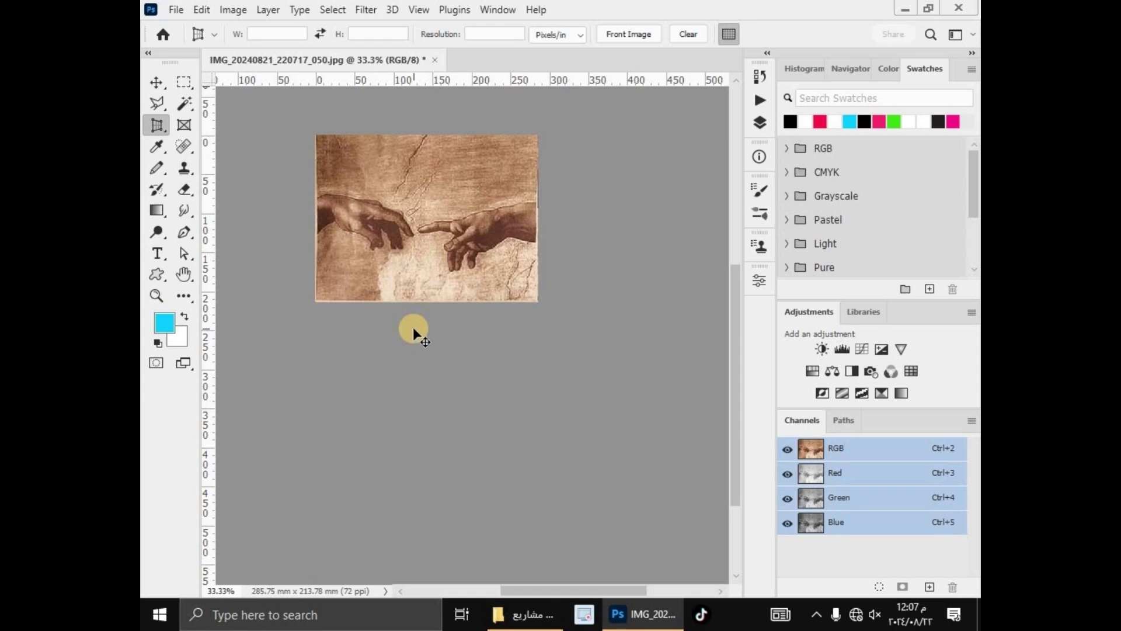
# Apply the Camera Raw Filter to the hands picture with Color Noise Reduction 43 and Sharpening 31
pyautogui.hotkey('ctrl', '+')
pyautogui.hotkey('ctrl', '+')
pyautogui.hotkey('ctrl', '+')
pyautogui.hotkey('ctrl', '-')
pyautogui.hotkey('ctrl', '-')
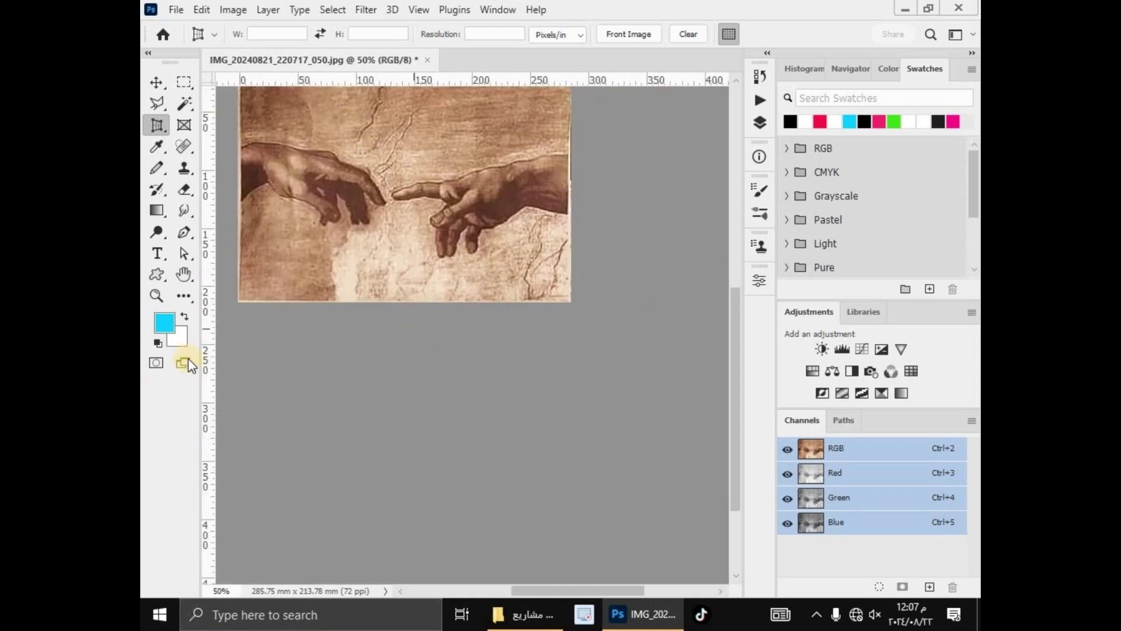
pyautogui.scroll(3, 438, 312)
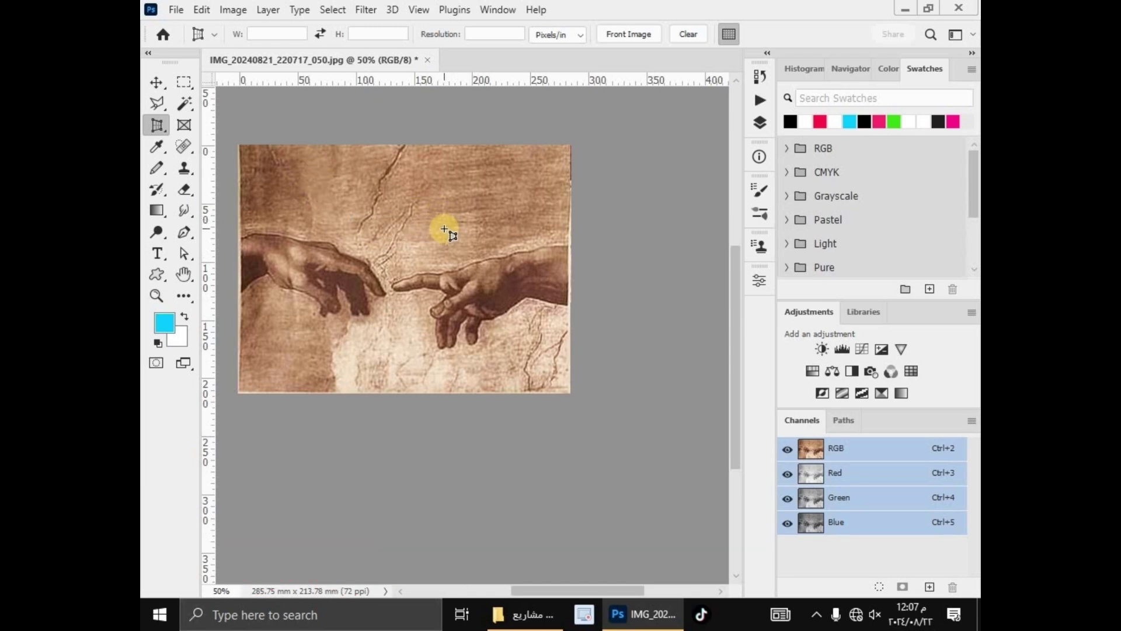
pyautogui.click(366, 11)
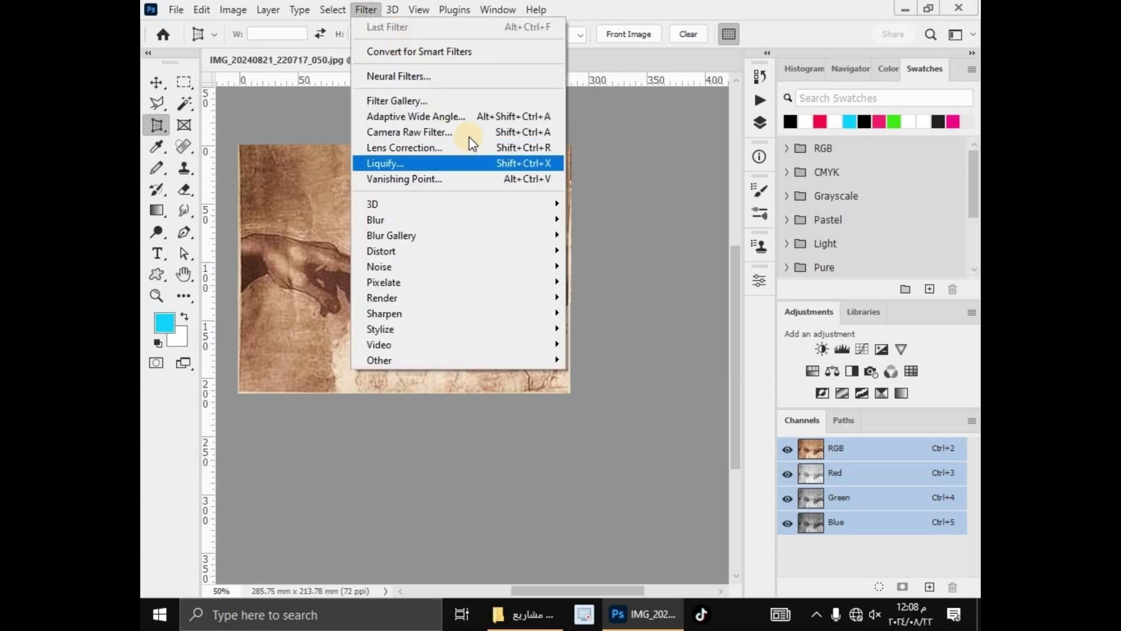
pyautogui.click(467, 132)
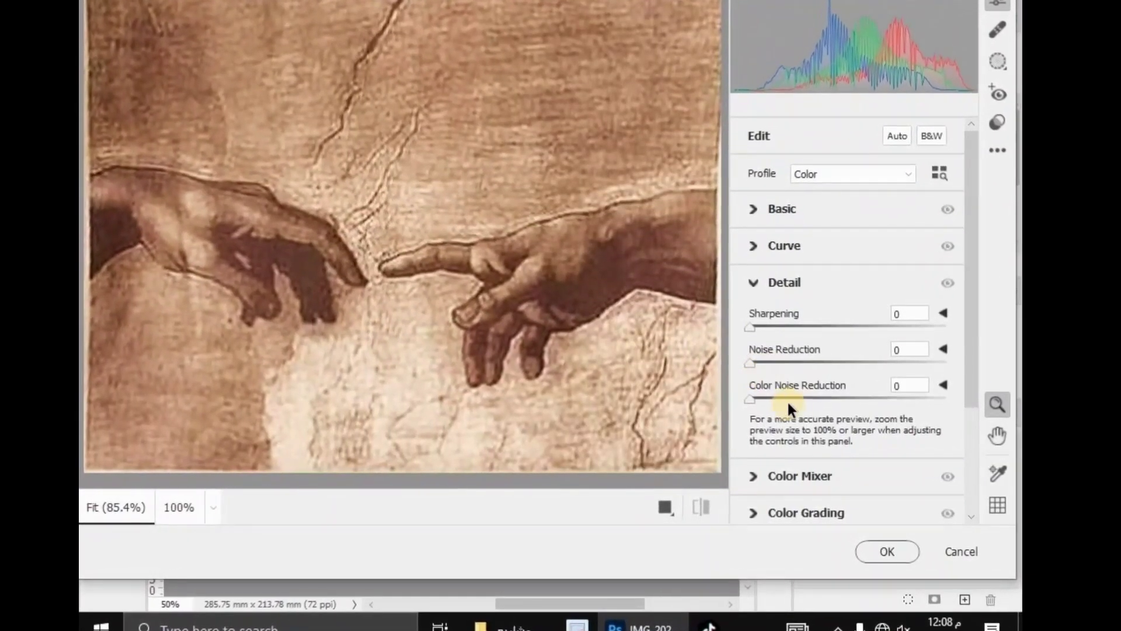
pyautogui.moveTo(832, 398); pyautogui.dragTo(822, 401)
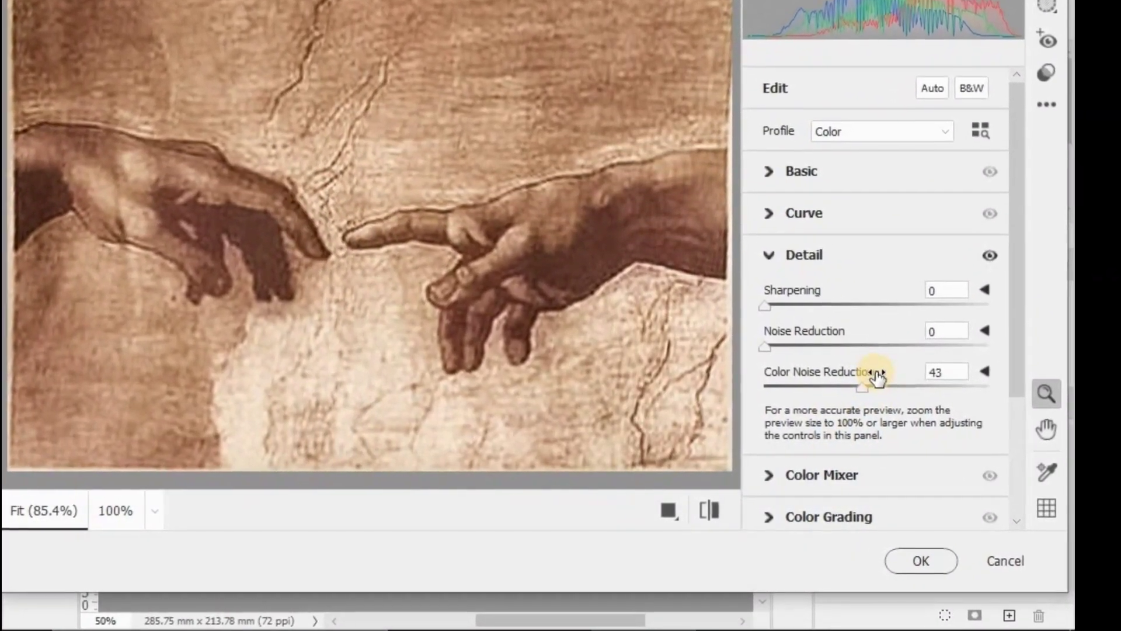
pyautogui.scroll(-3, 850, 358)
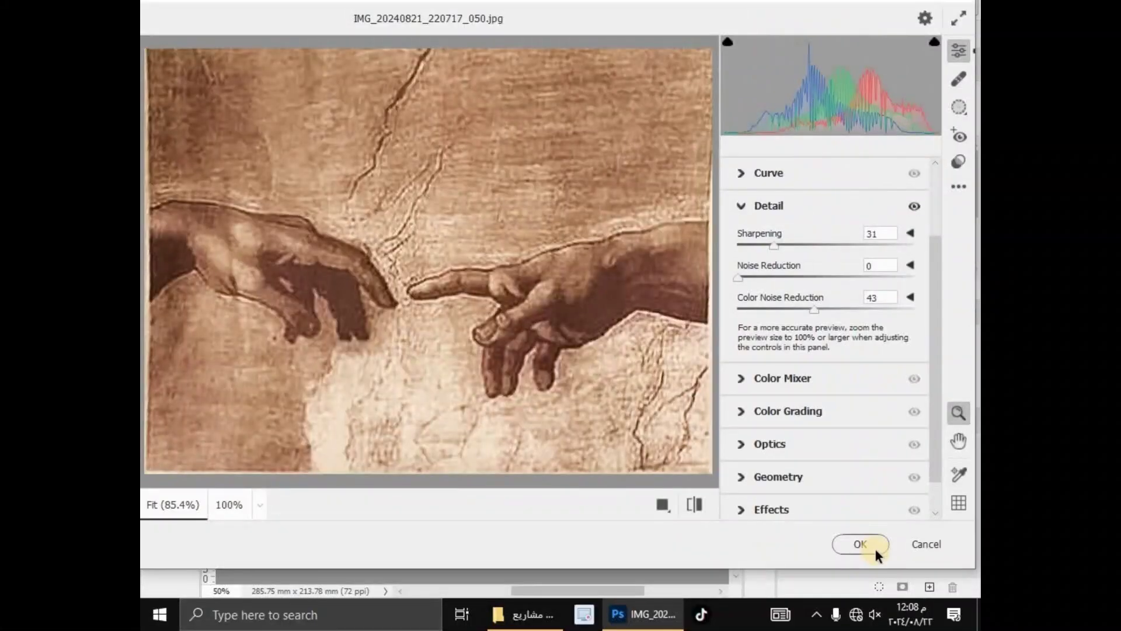
pyautogui.click(861, 544)
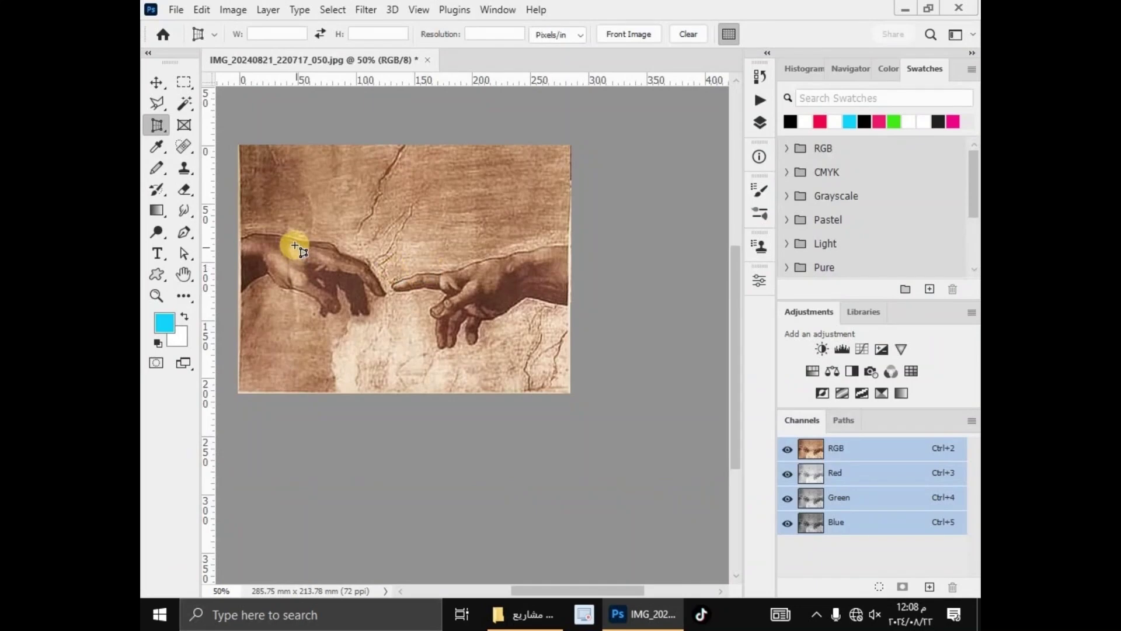
# Convert the image to Grayscale mode, discarding the color information
pyautogui.click(233, 10)
pyautogui.moveTo(260, 31)
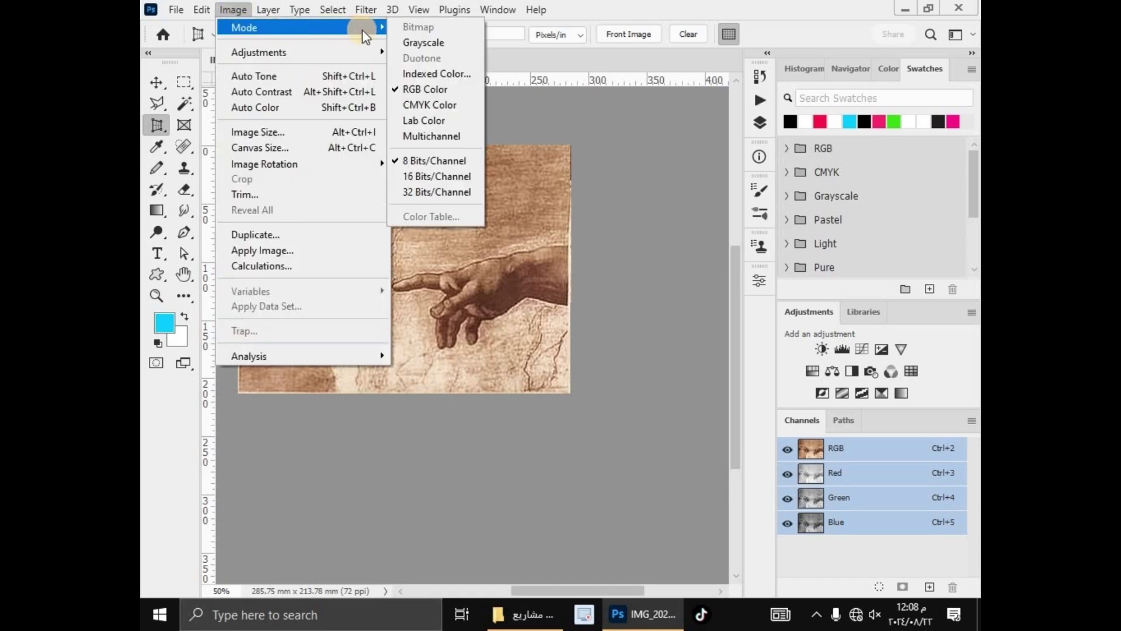
pyautogui.click(423, 43)
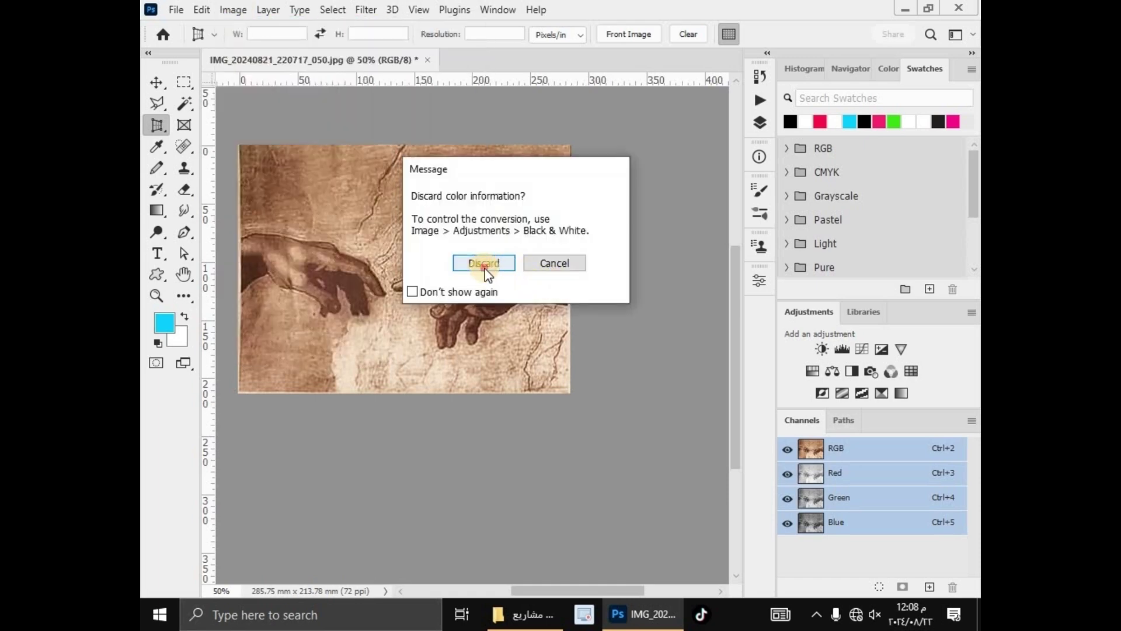
pyautogui.click(484, 266)
# Convert the image to Bitmap at 300 pixels/inch with a halftone screen of 40 lines/inch, 45 degrees and round shape
pyautogui.click(234, 10)
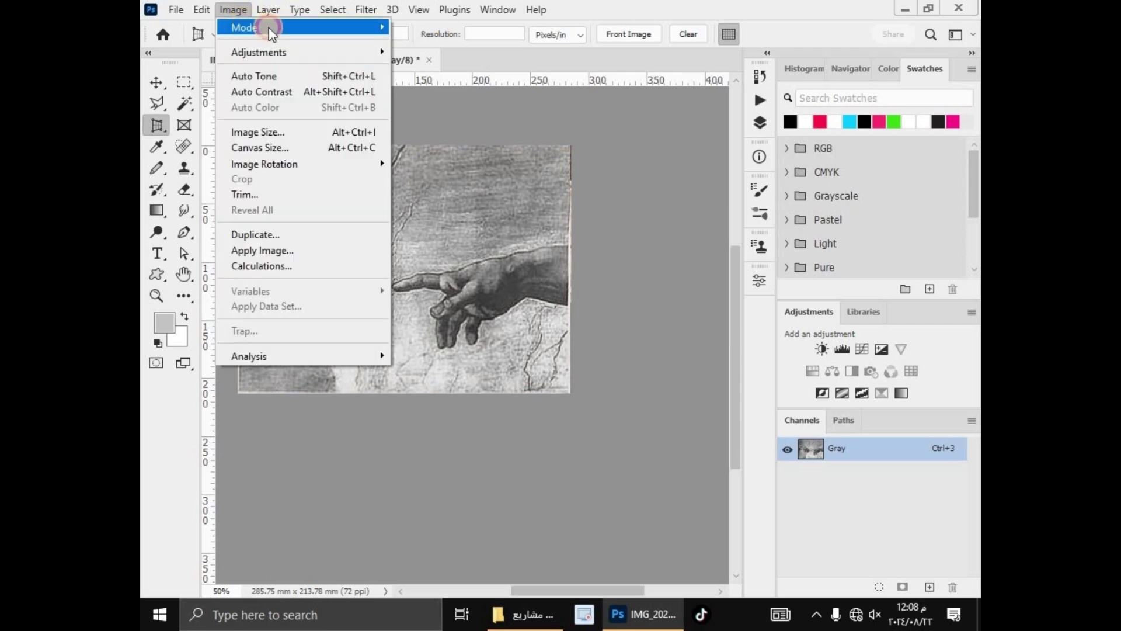
pyautogui.moveTo(271, 30)
pyautogui.click(415, 29)
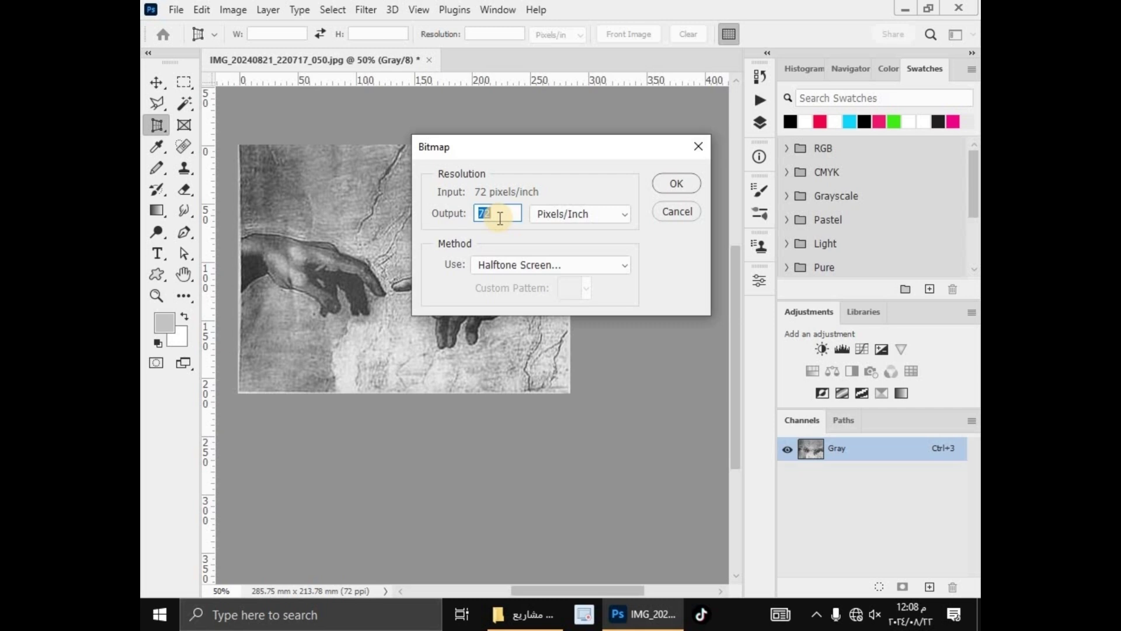
pyautogui.write('300')
pyautogui.click(675, 183)
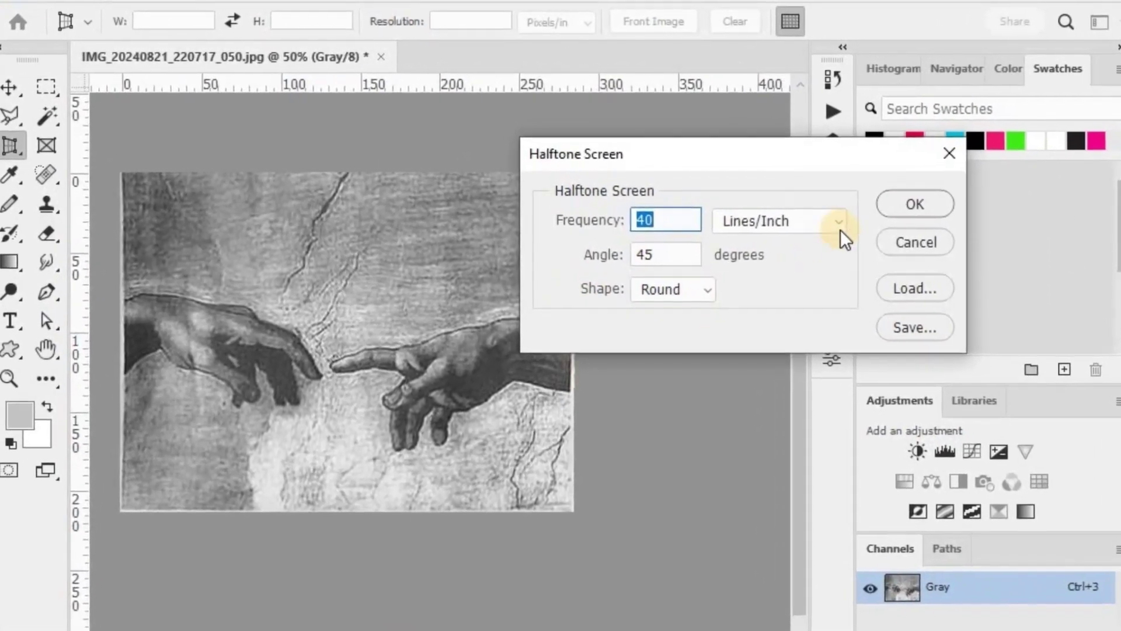
pyautogui.click(915, 204)
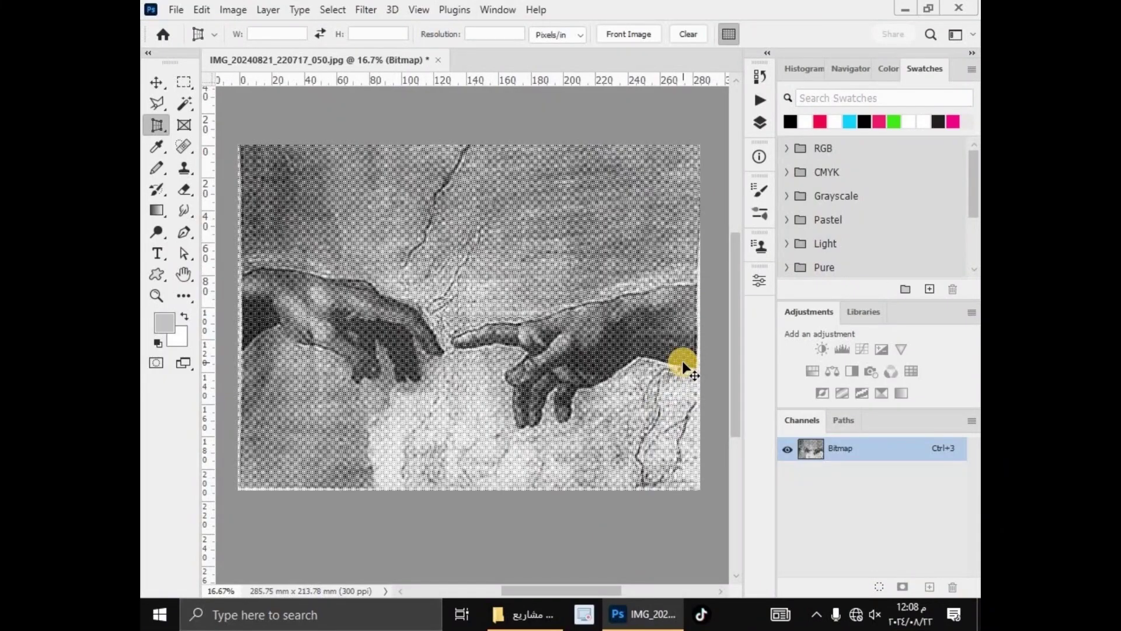
# Examine the halftone dot pattern on the hands picture both close up and as a whole
pyautogui.scroll(5, 683, 364)
pyautogui.scroll(-3, 683, 365)
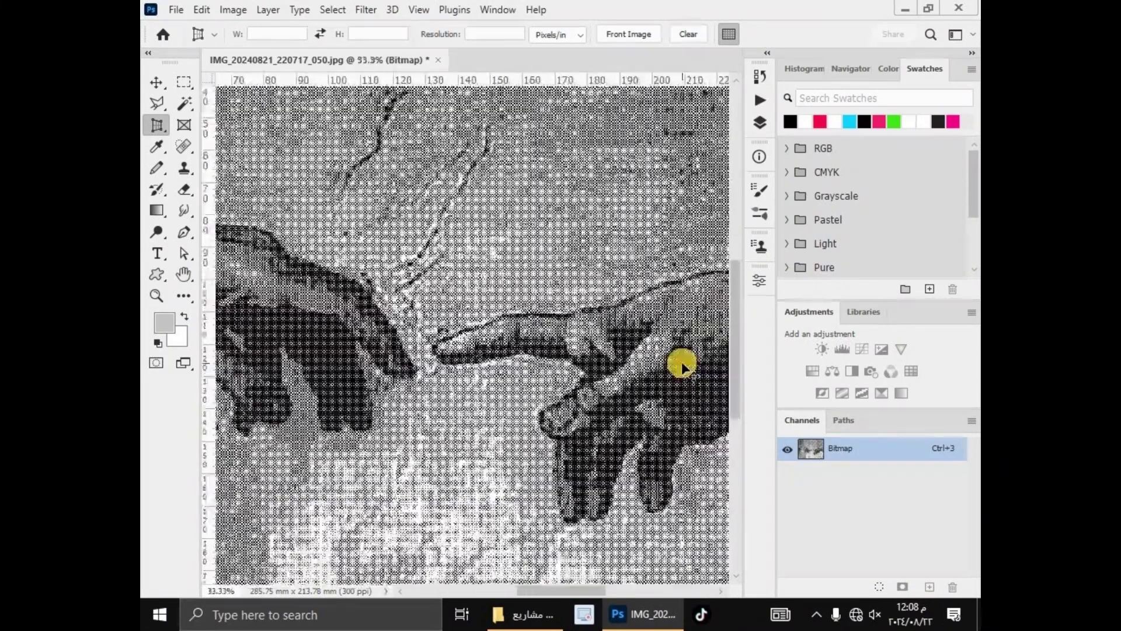
pyautogui.scroll(-1, 683, 365)
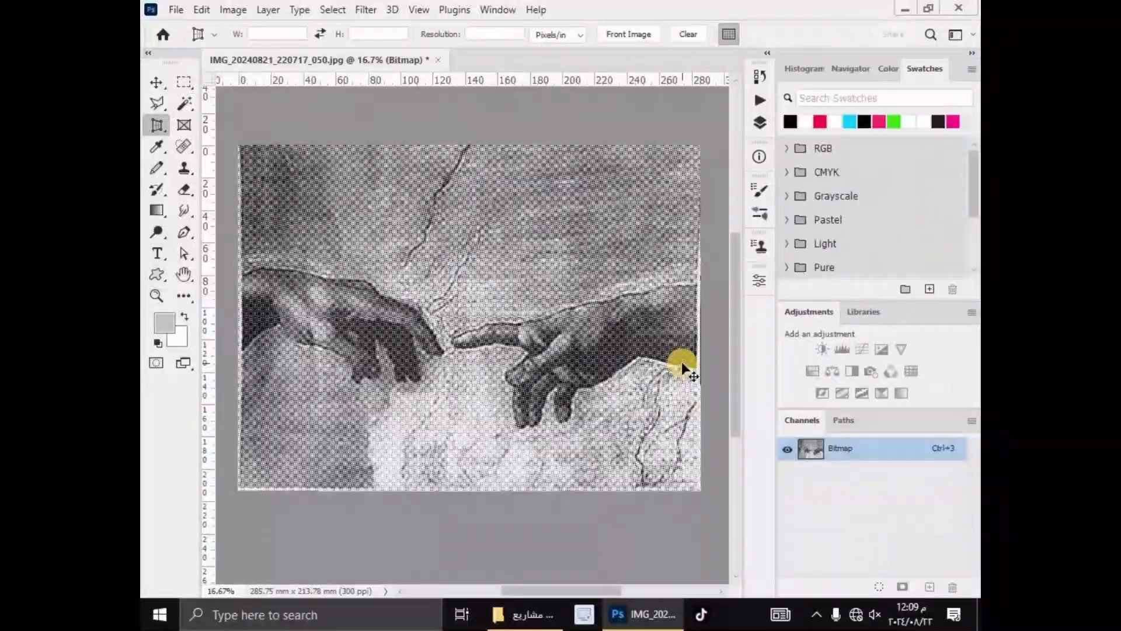
pyautogui.hotkey('ctrl', '+')
pyautogui.hotkey('ctrl', '+')
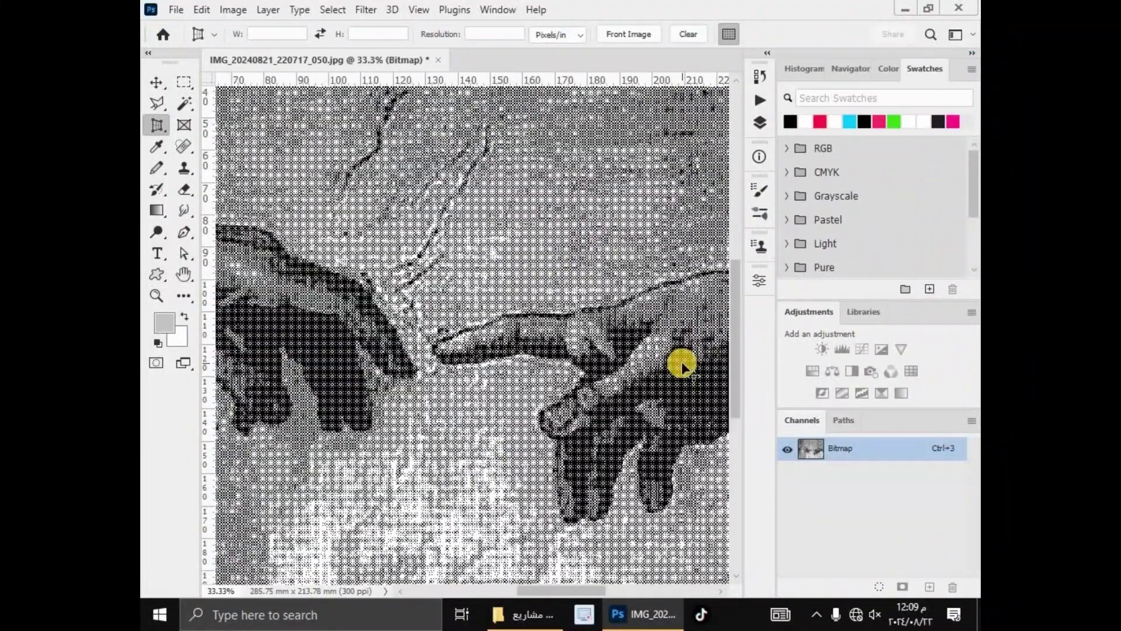
pyautogui.hotkey('ctrl', '+')
pyautogui.hotkey('ctrl', '+')
pyautogui.hotkey('ctrl', '-')
pyautogui.hotkey('ctrl', '-')
pyautogui.hotkey('ctrl', '-')
pyautogui.hotkey('ctrl', '-')
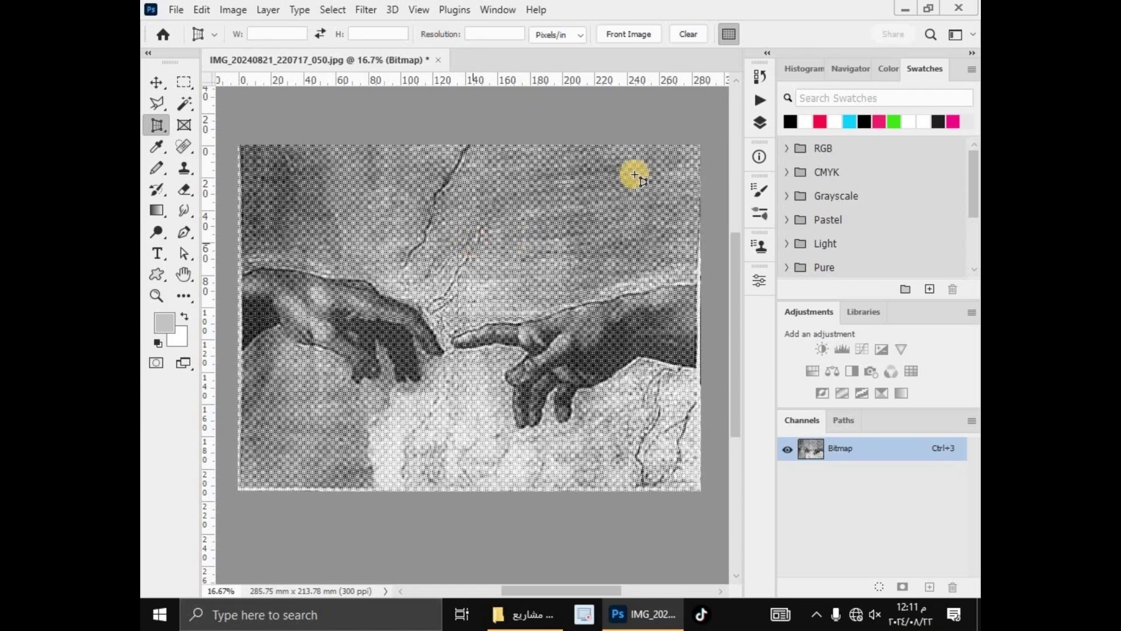
# Close the halftone image without saving and open Messenger_creation_92f83b31-529e-4099-a5b5-44558fa1505f from the Desktop
pyautogui.click(439, 60)
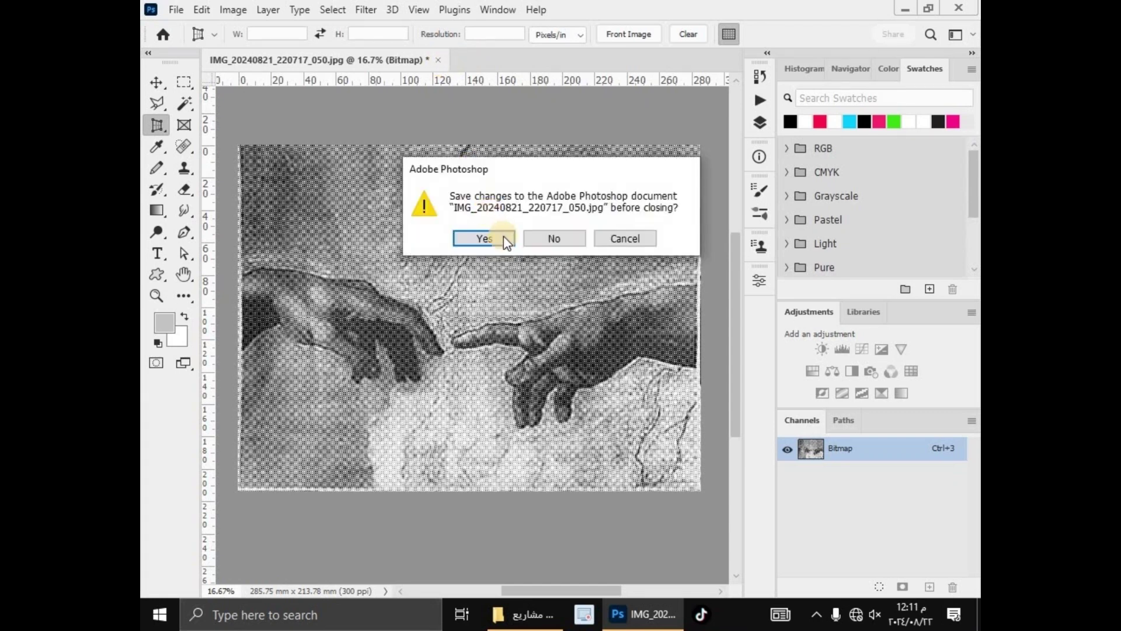
pyautogui.click(557, 239)
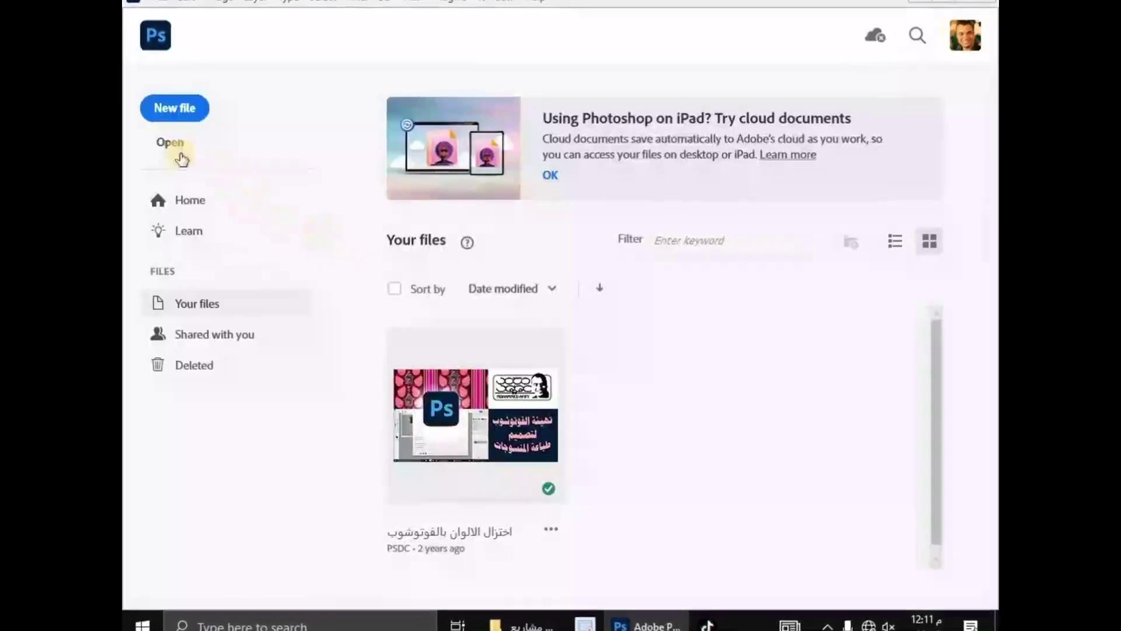
pyautogui.click(153, 136)
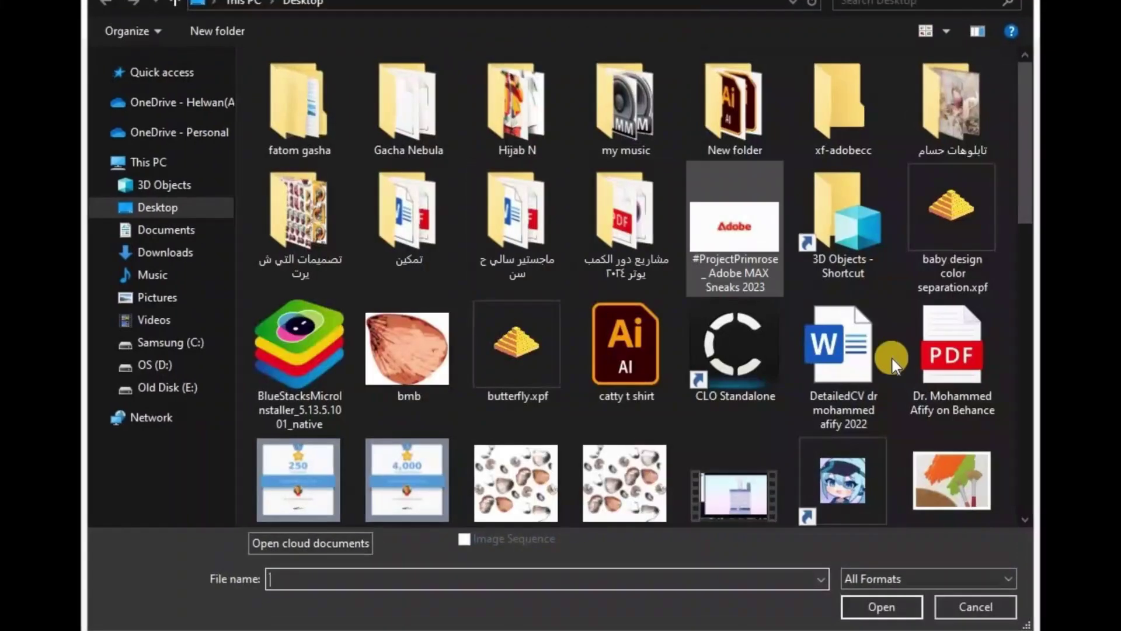
pyautogui.scroll(-5, 1011, 325)
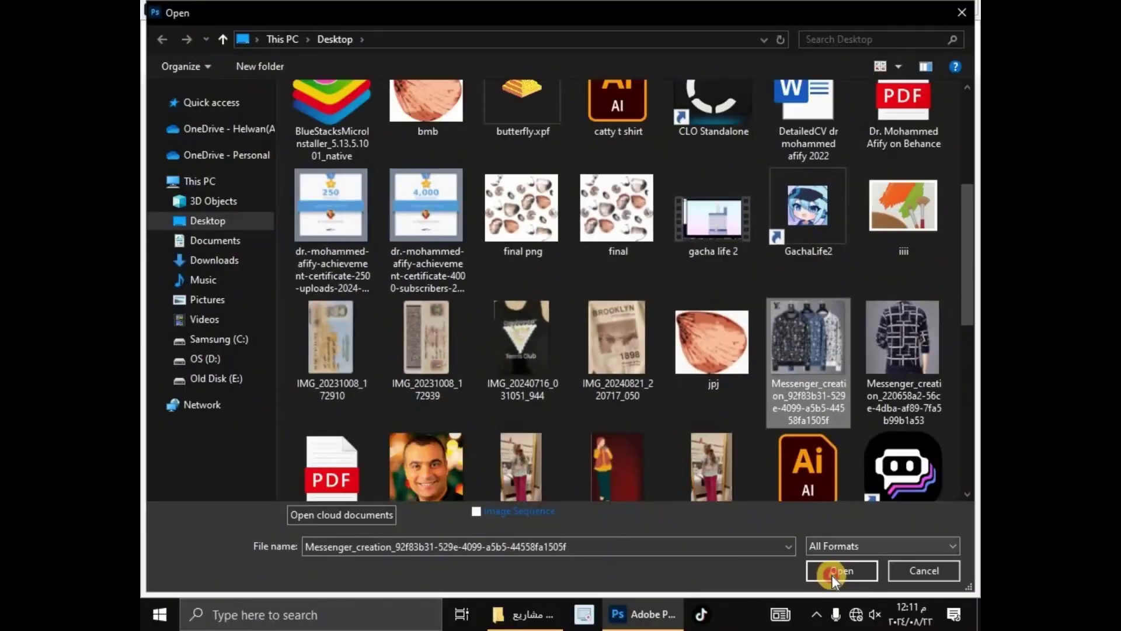
pyautogui.click(833, 573)
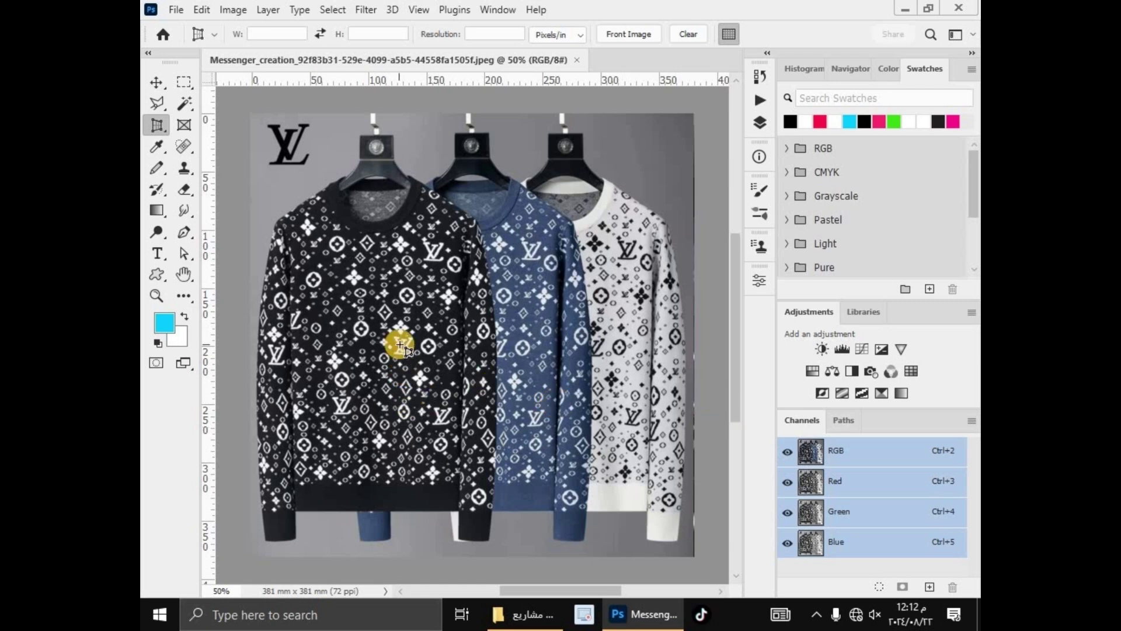
# Examine the white monogram pattern on the lower part of the black sweater at 100%
pyautogui.click(156, 83)
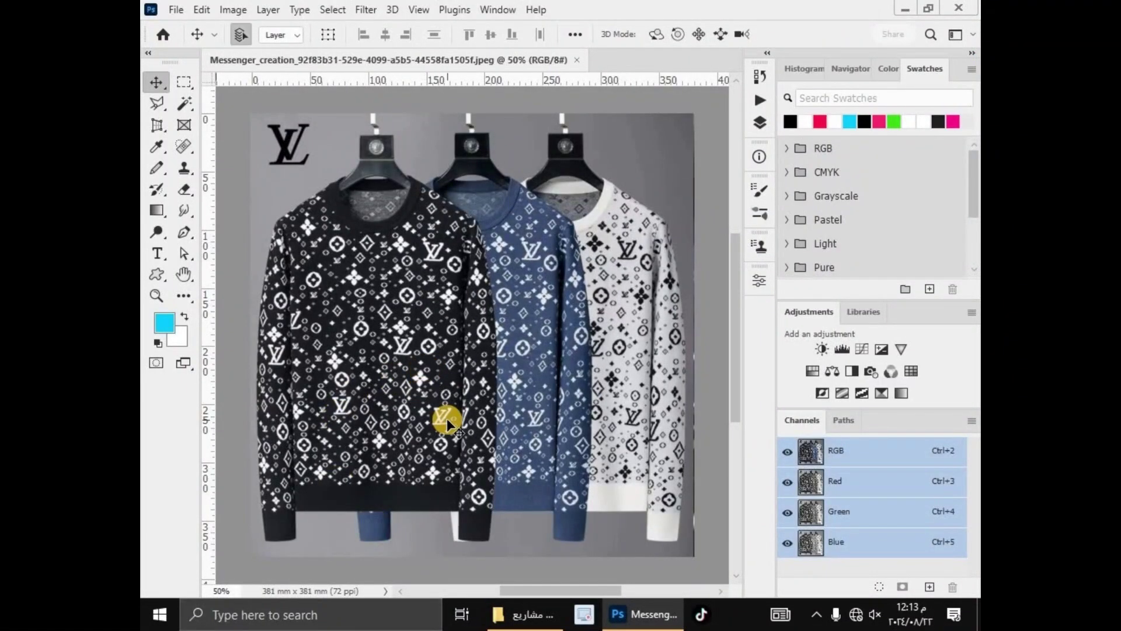
pyautogui.hotkey('ctrl', '+')
pyautogui.hotkey('ctrl', '+')
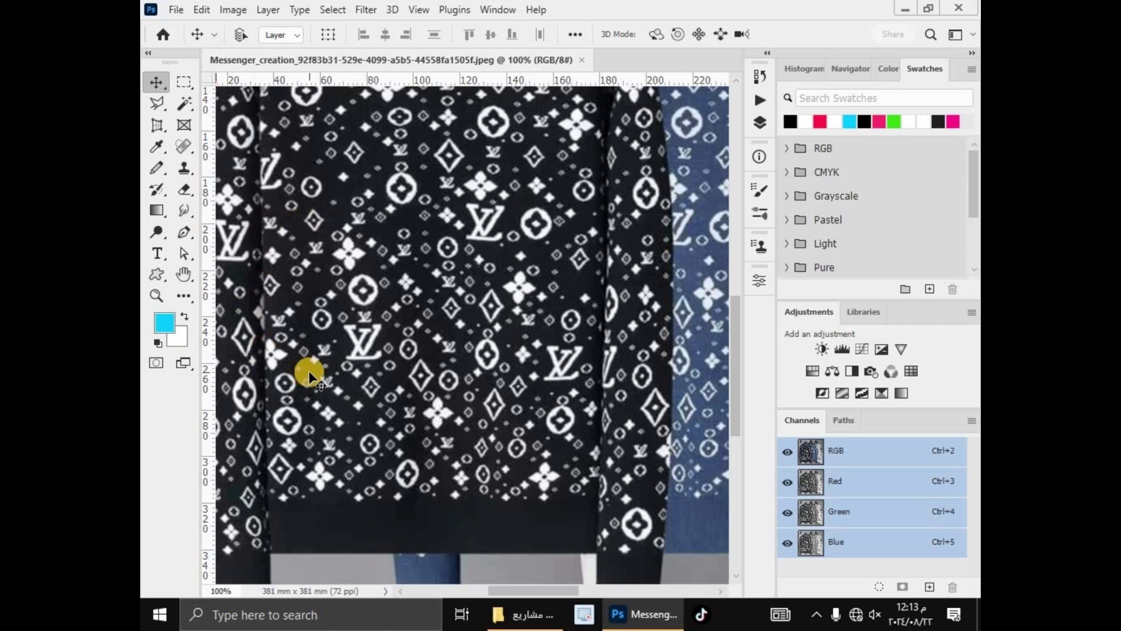
pyautogui.scroll(-3, 517, 397)
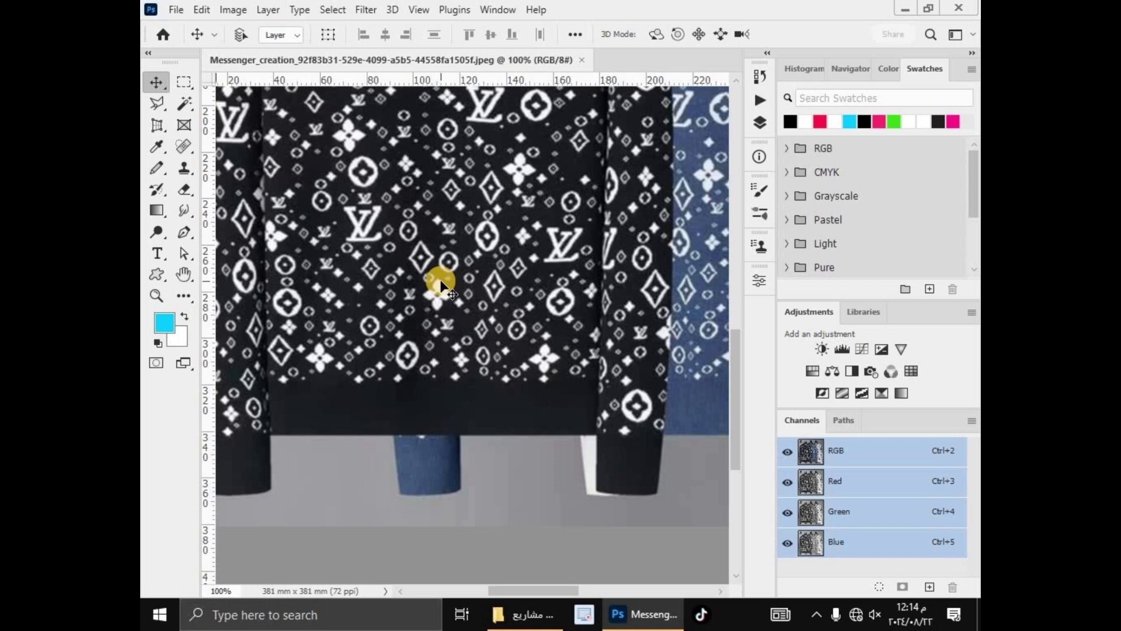
# Trace the small white diamond motif beneath the black sleeve's edge on the blue sweater with a closed four-point Pen path, then deselect it
pyautogui.scroll(3, 441, 284)
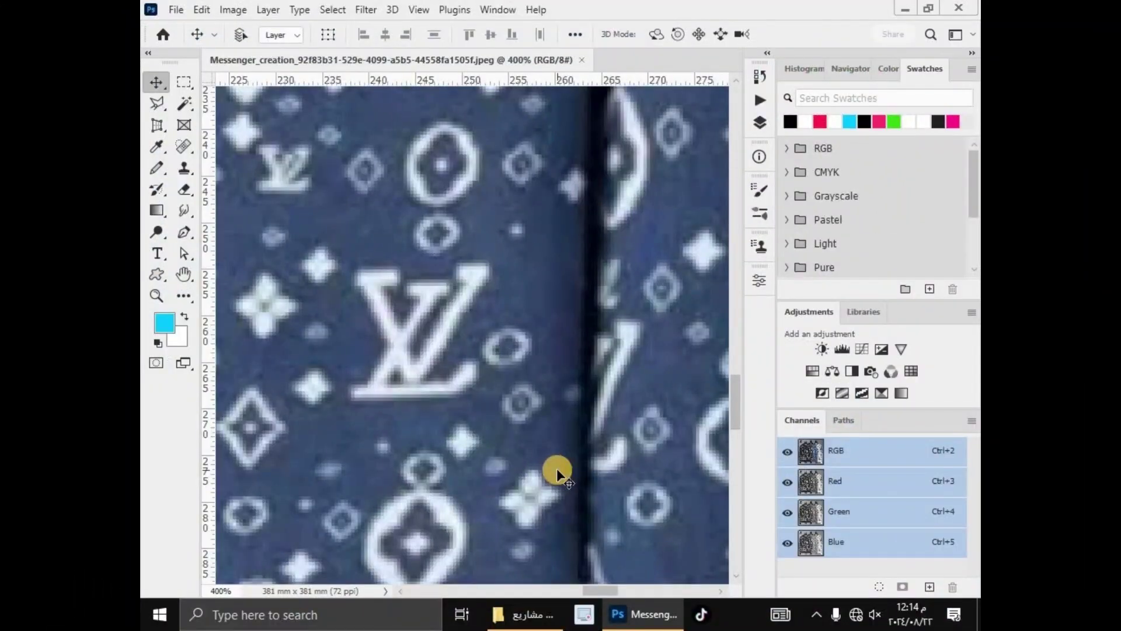
pyautogui.scroll(-5, 556, 468)
pyautogui.hscroll(-2, 516, 499)
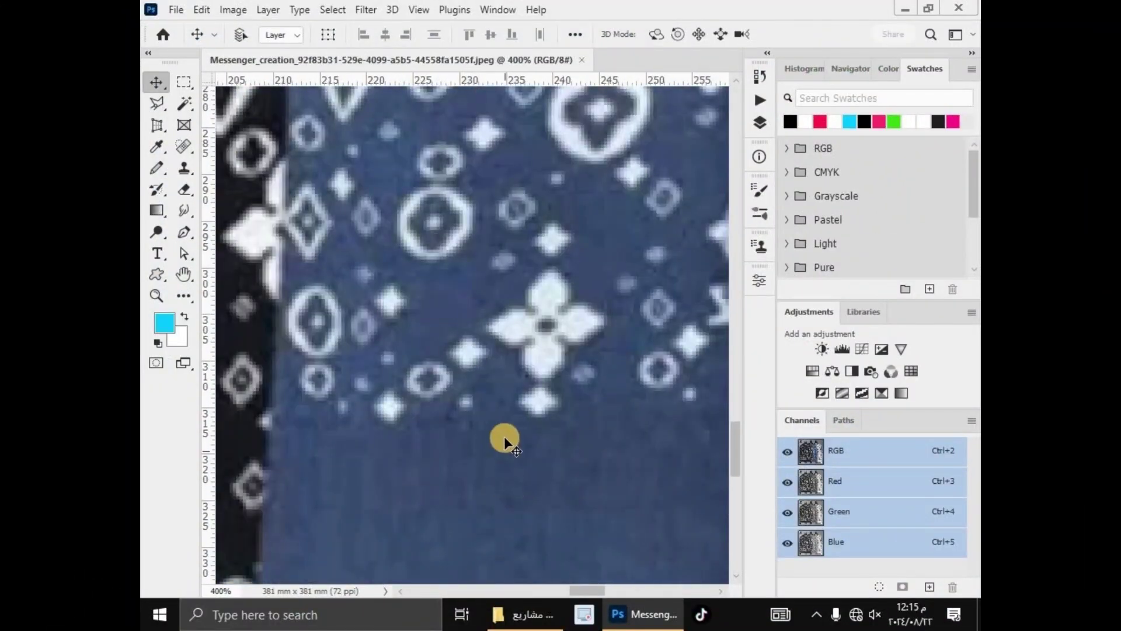
pyautogui.scroll(3, 525, 450)
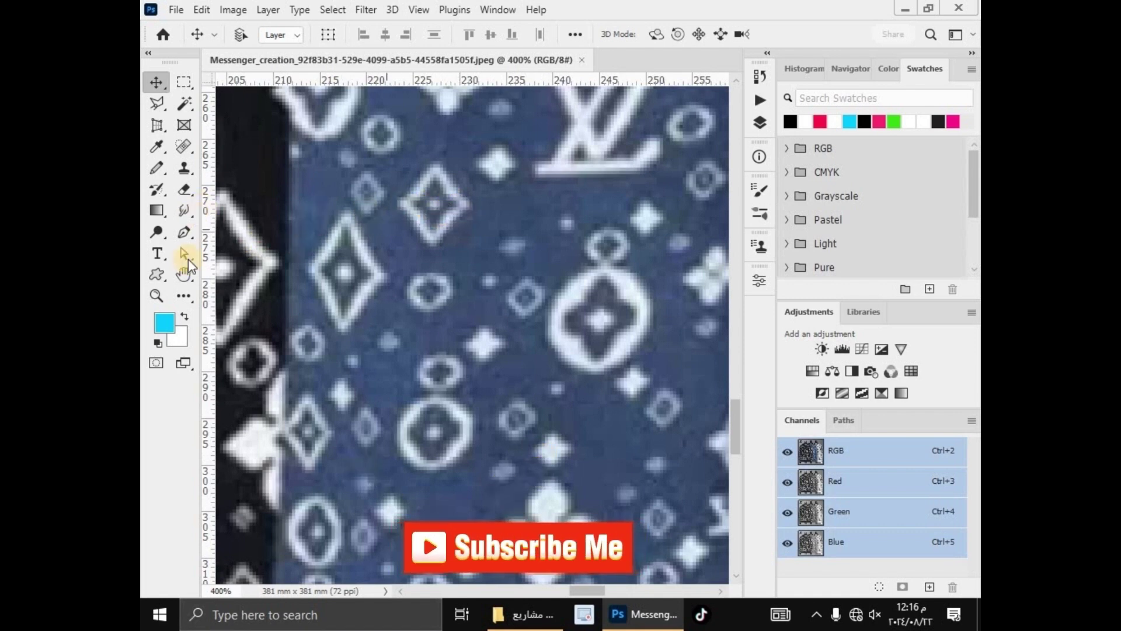
pyautogui.click(156, 168)
pyautogui.click(185, 228)
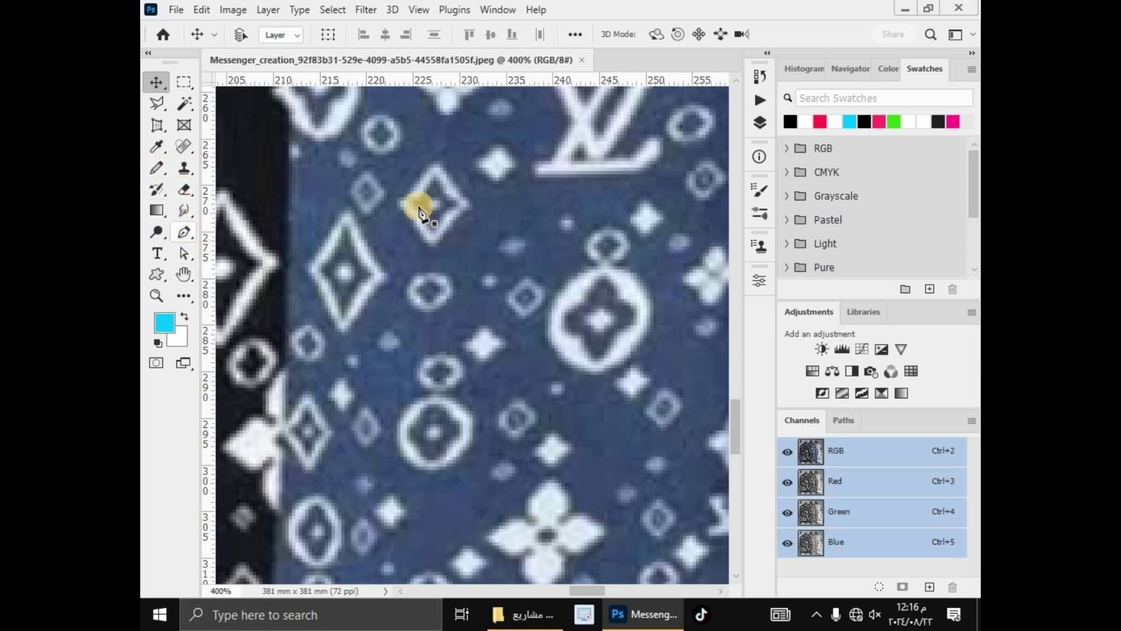
pyautogui.click(404, 204)
pyautogui.click(441, 165)
pyautogui.click(471, 204)
pyautogui.click(437, 242)
pyautogui.click(404, 204)
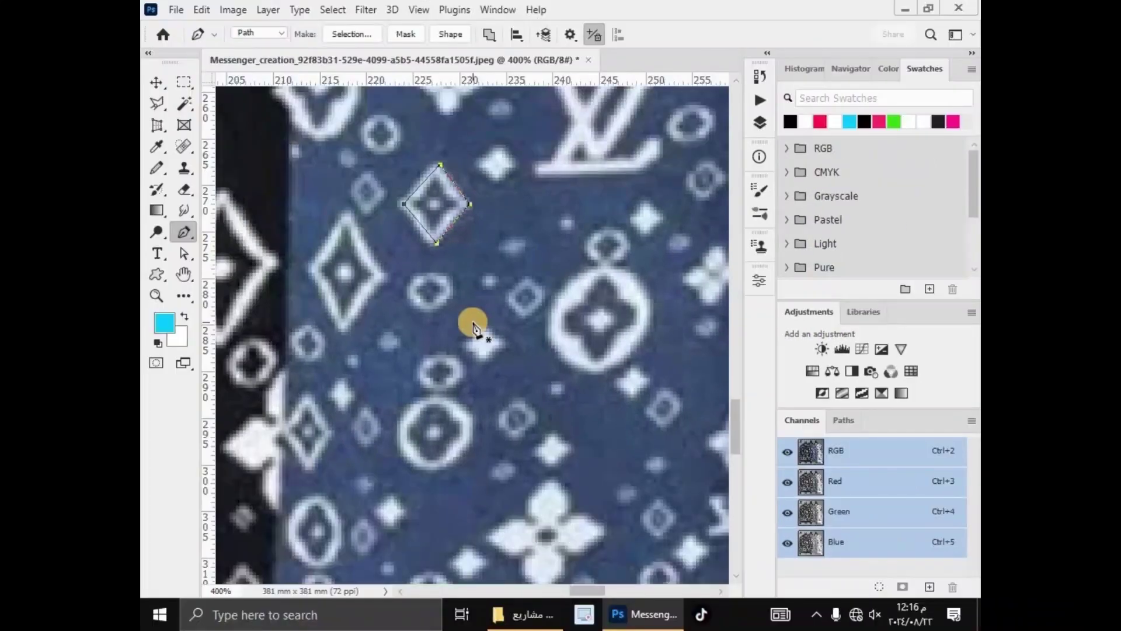
pyautogui.keyDown('ctrl'); pyautogui.click(473, 327); pyautogui.keyUp('ctrl')
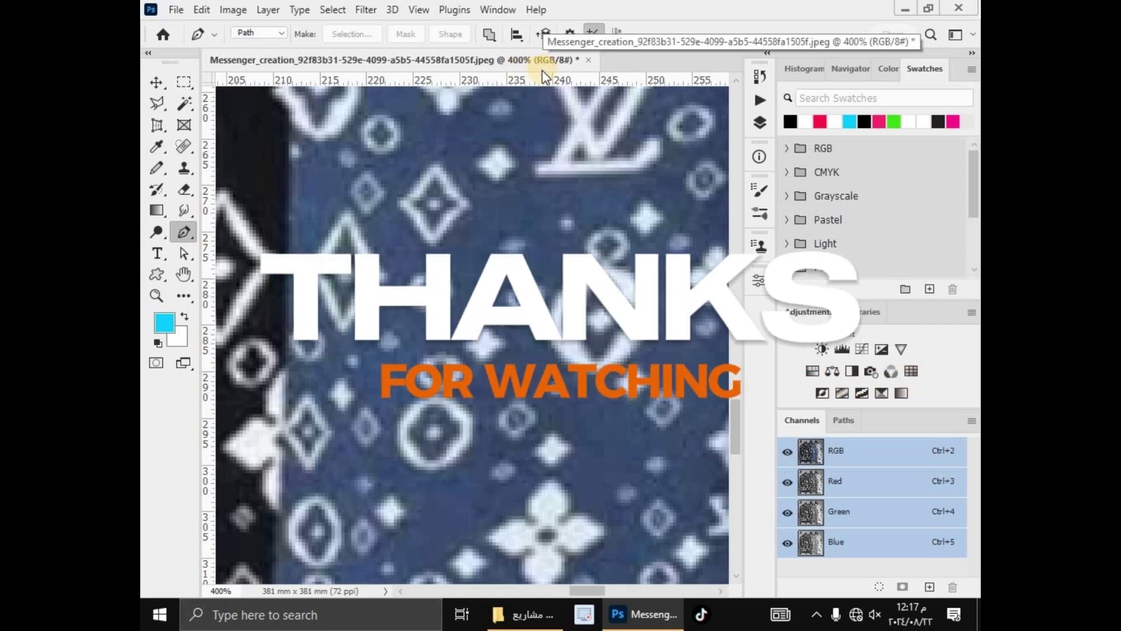
# Close the sweater photo document
pyautogui.hotkey('ctrl', 'w')
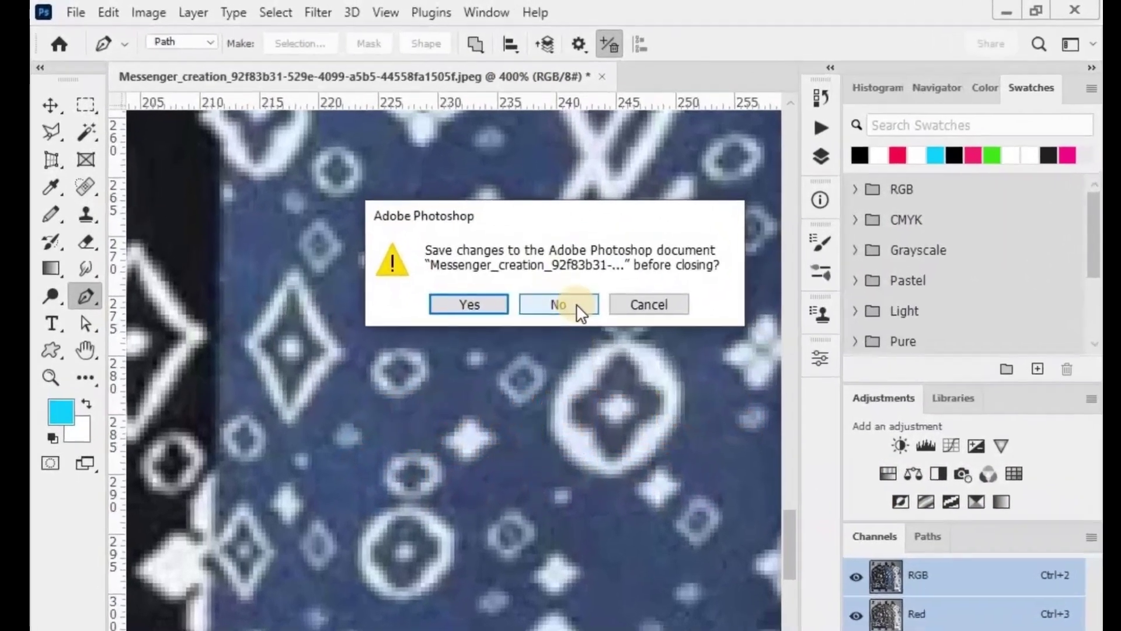